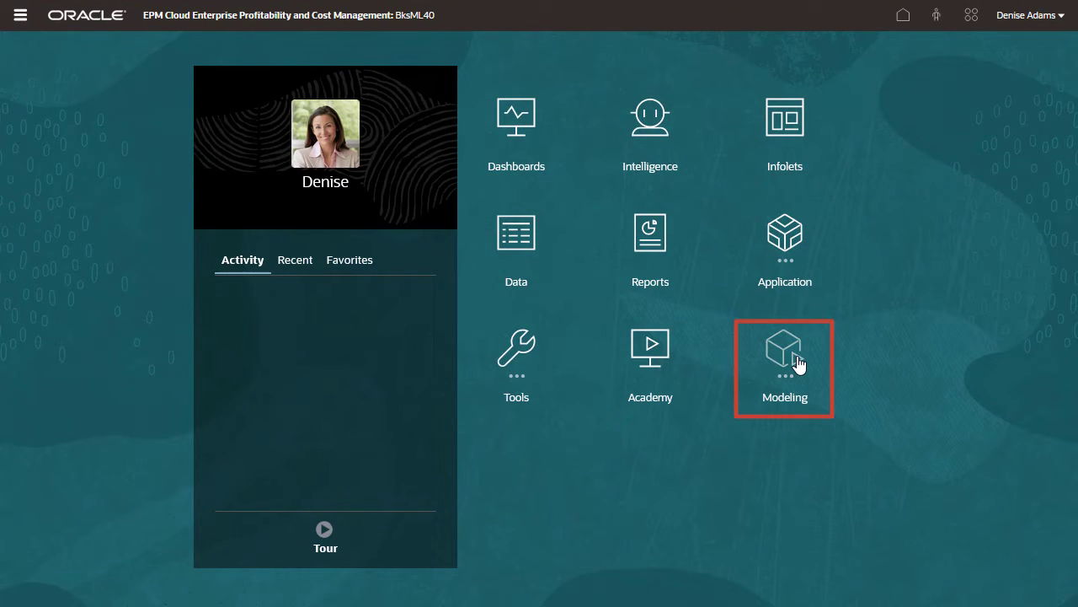
- In Calculation Analysis, select the FY22 Jan Plan What If 1 run and view its details panel
click(798, 363)
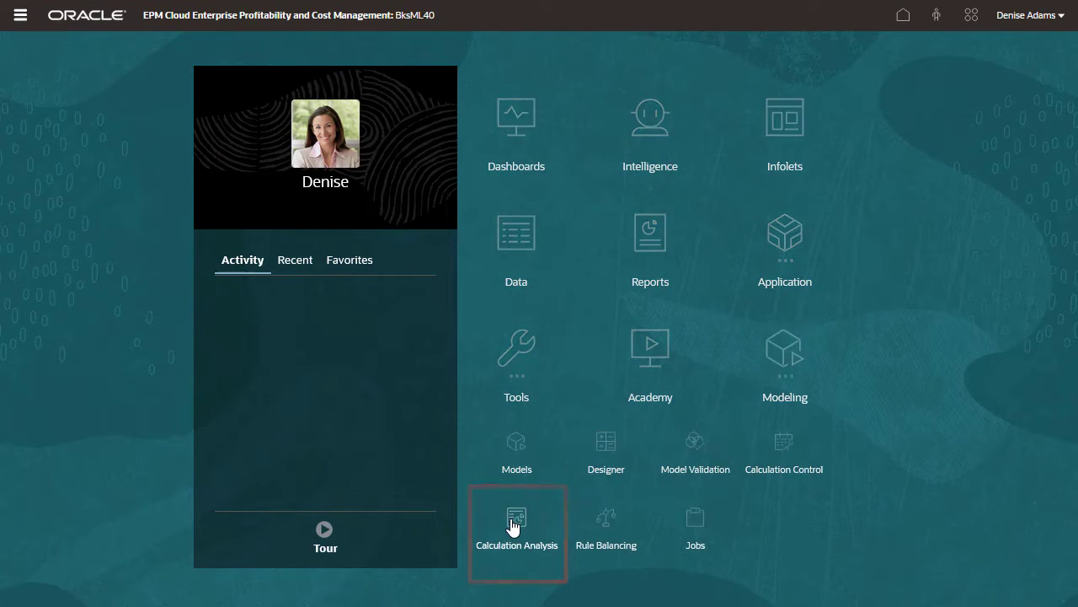
click(513, 525)
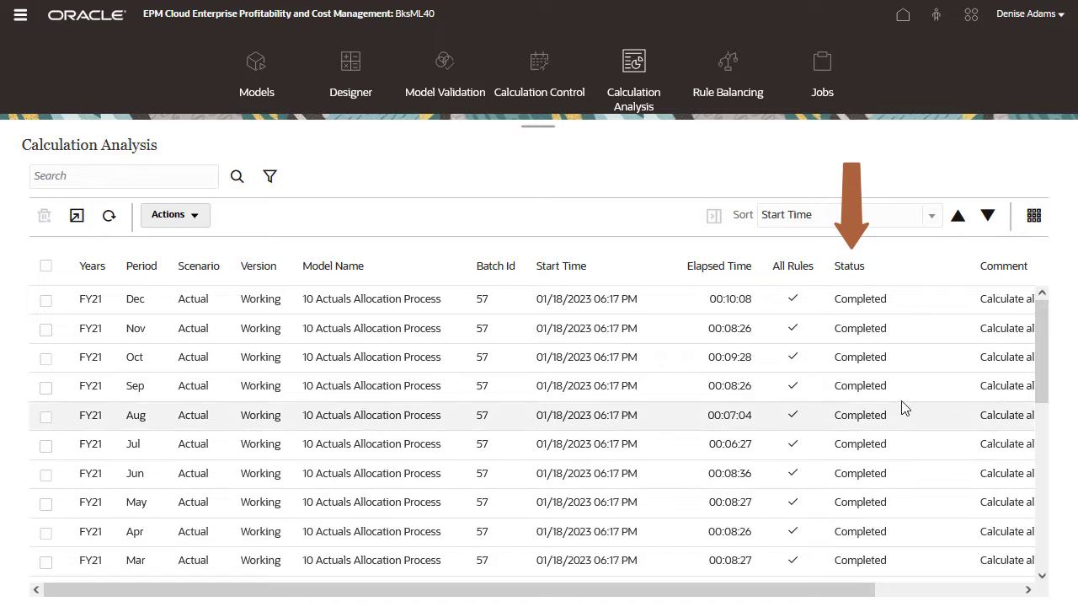
drag(1042, 365, 1044, 457)
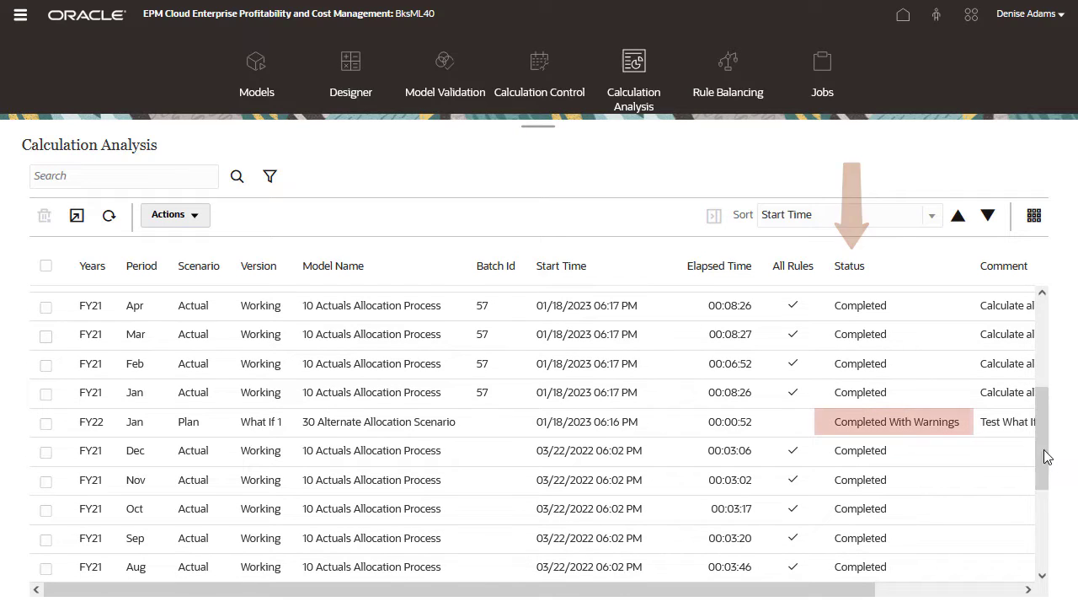
click(46, 422)
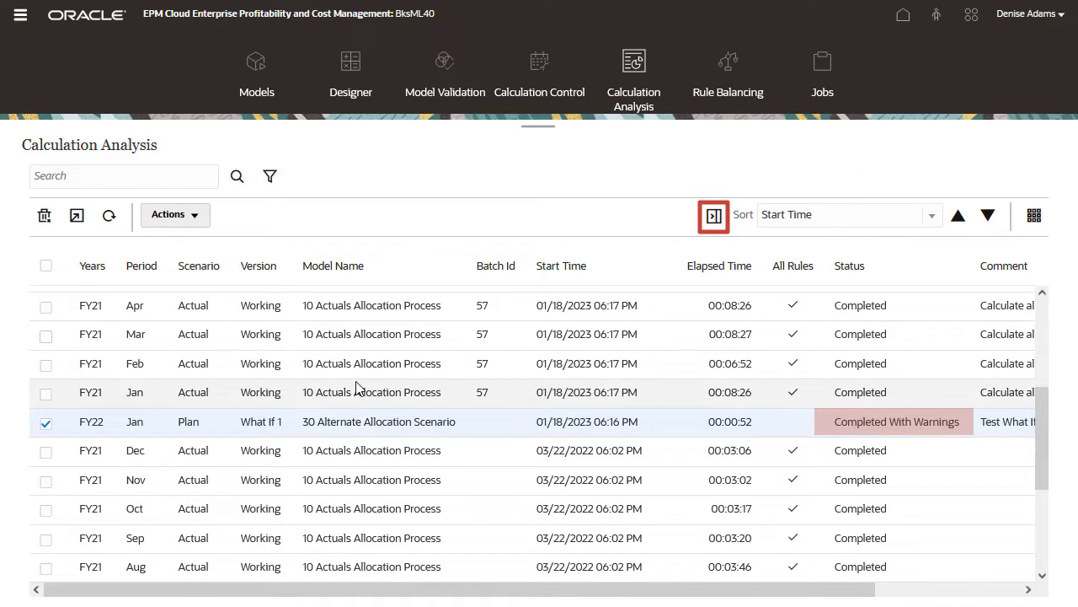
click(713, 216)
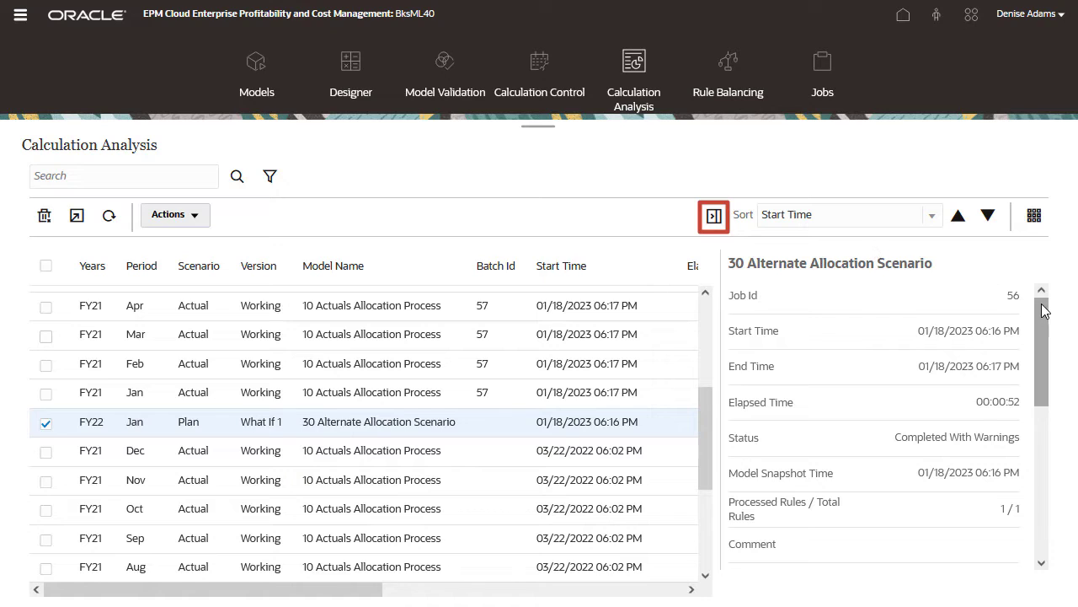
drag(1044, 297, 1049, 474)
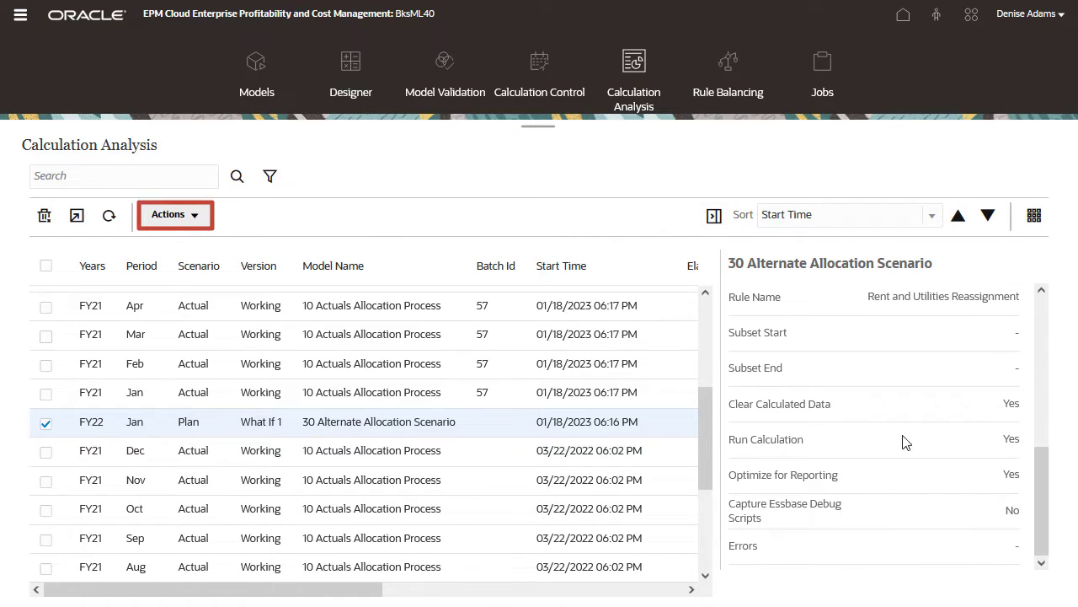
- Generate the selected run's Calculation Statistics Report as a PDF
click(193, 216)
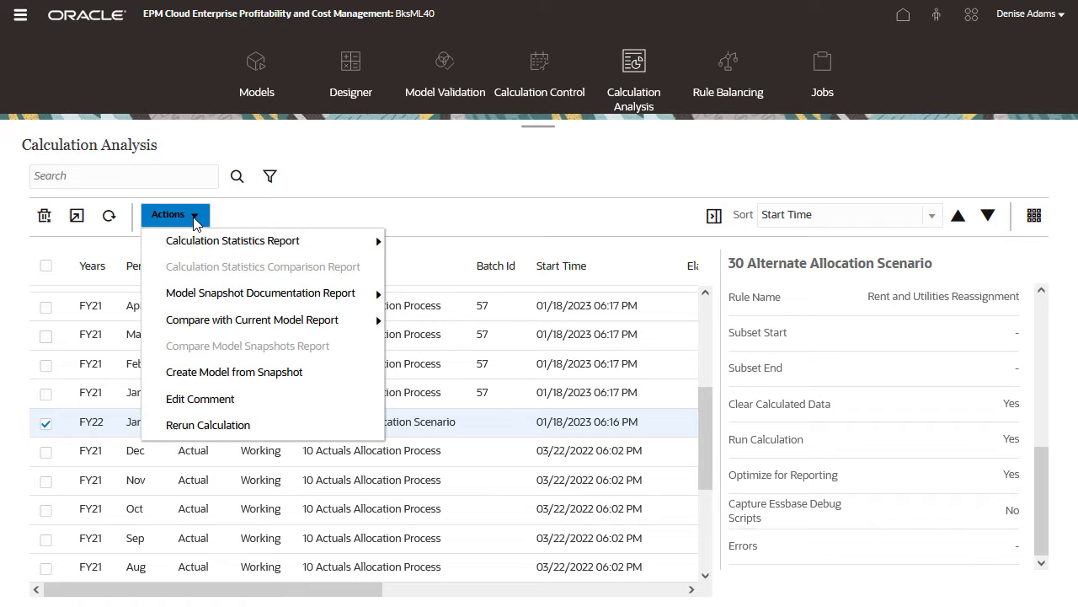
mouse_move(233, 240)
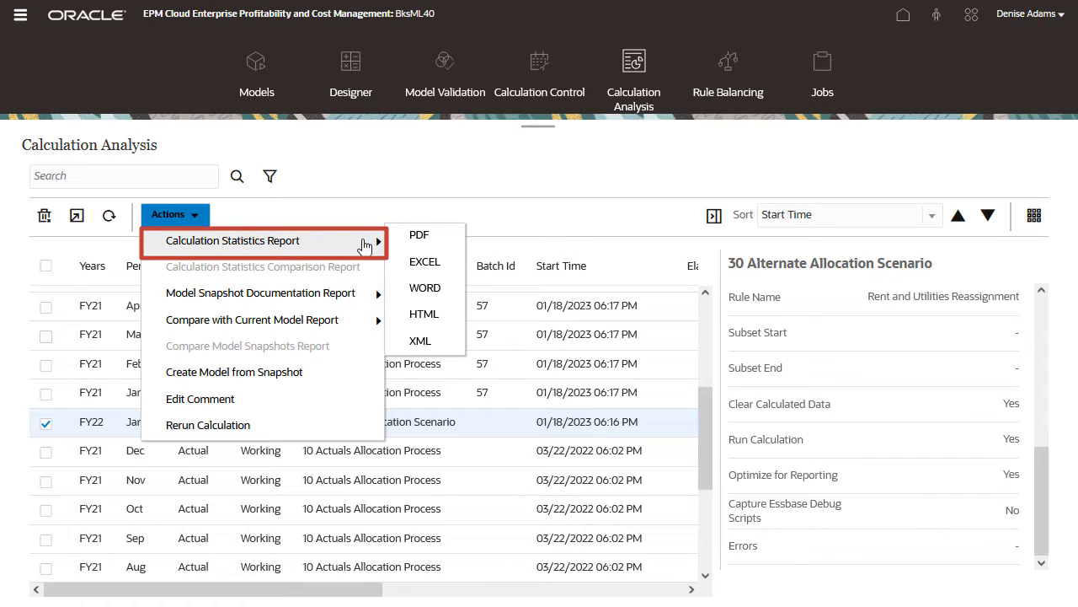
click(419, 236)
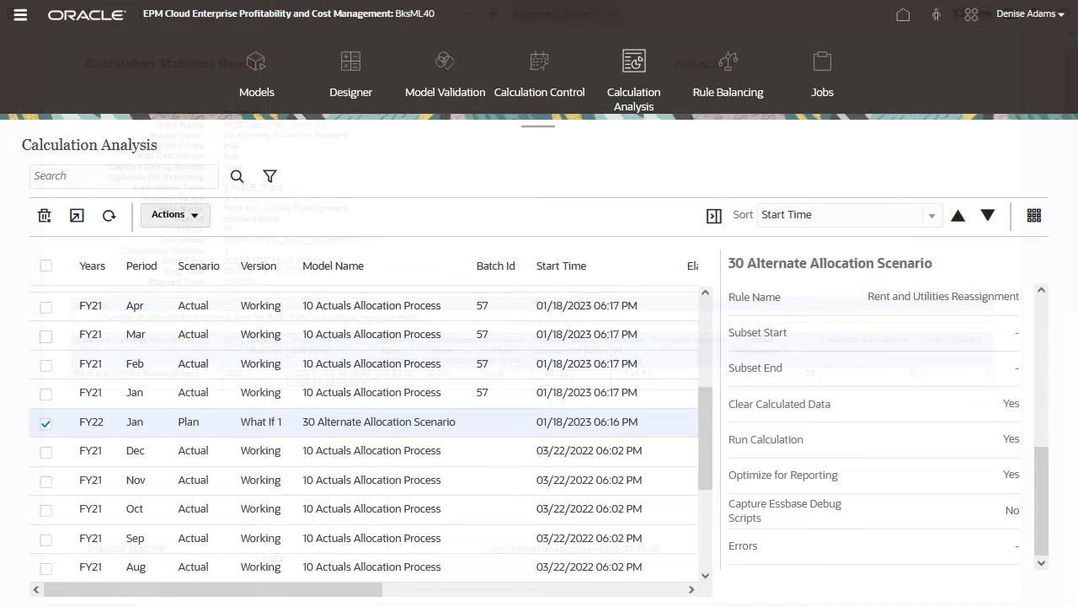
- In Designer, select the Rent and Utilities Reassignment rule of the 30 Alternate Allocation Scenario model
click(350, 63)
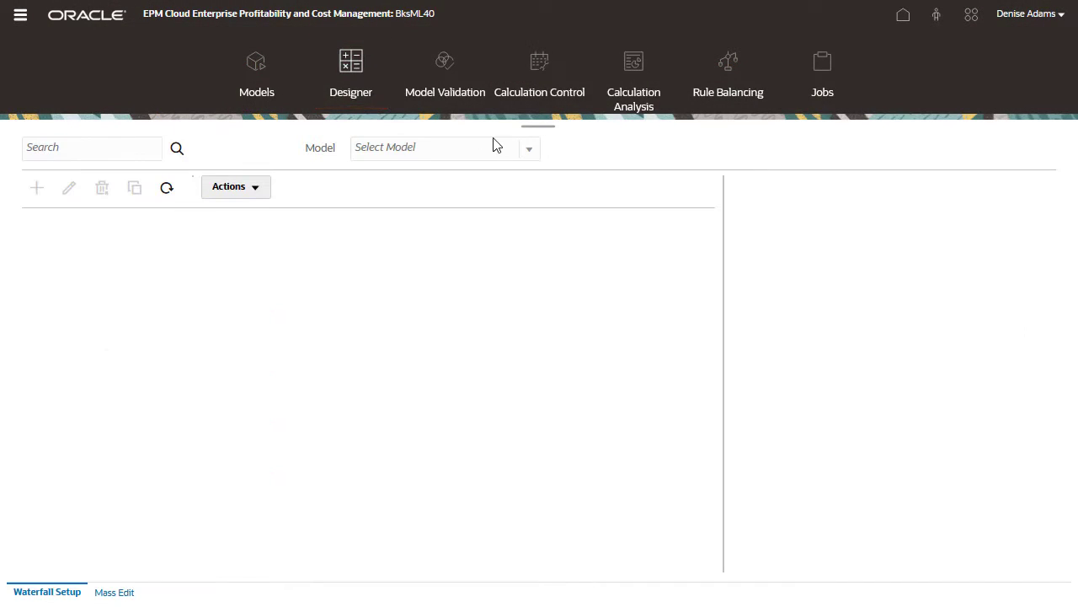
click(529, 149)
click(526, 214)
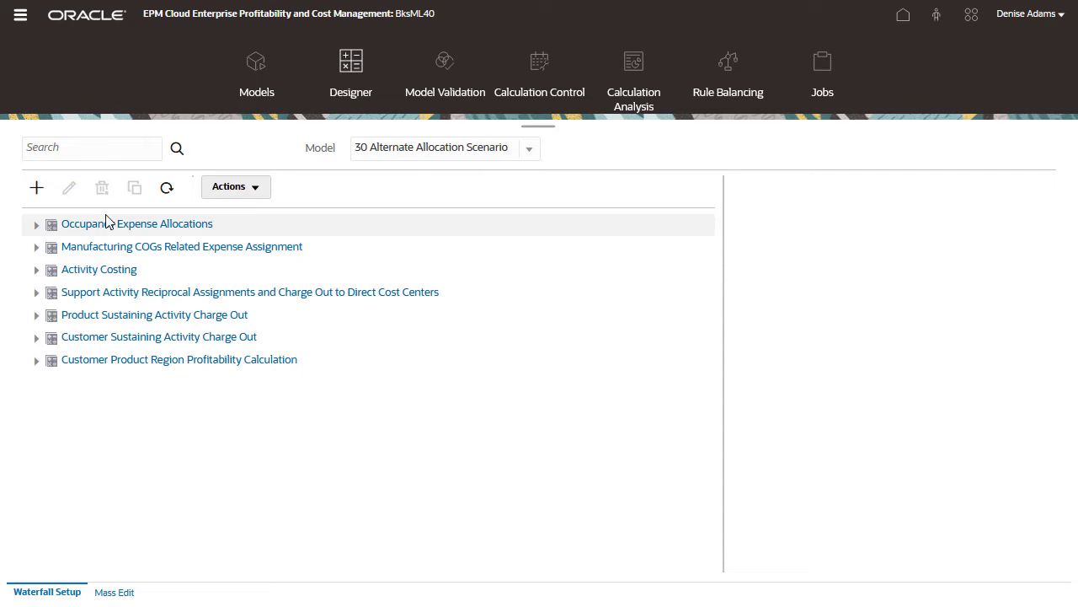
click(34, 227)
click(48, 269)
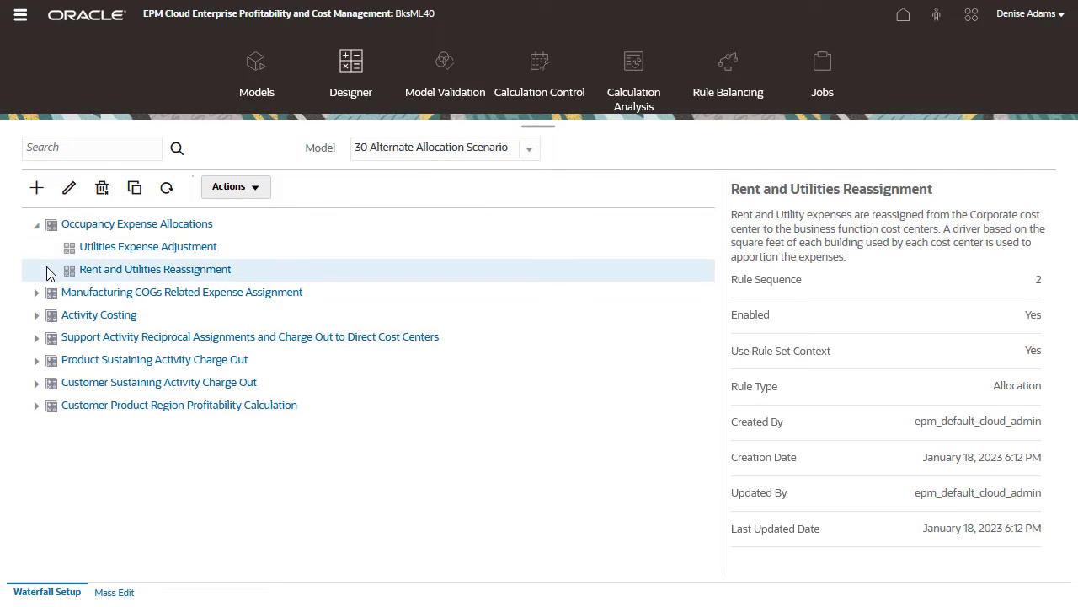
- Set the Rule Data Validation Report to FY22, Jan, Plan, What If 1 with summary values and data sample
click(255, 187)
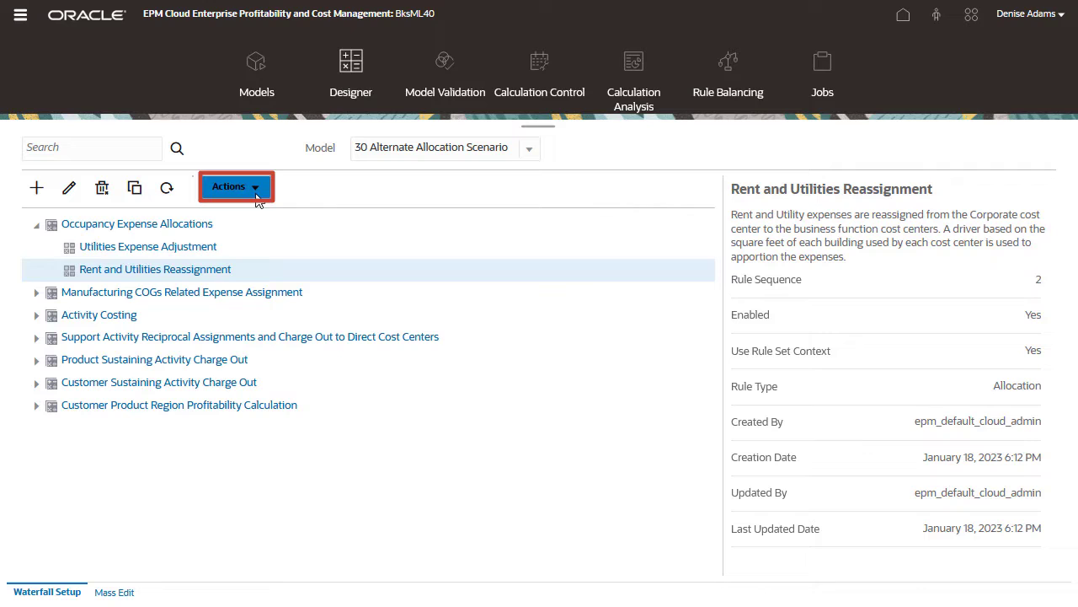
click(273, 215)
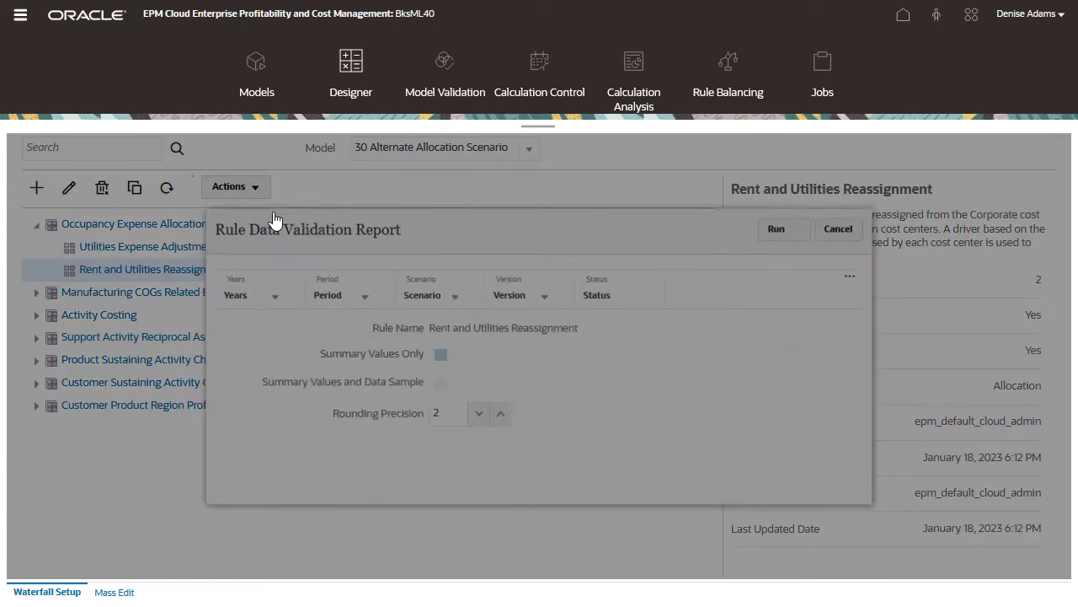
click(270, 295)
click(240, 499)
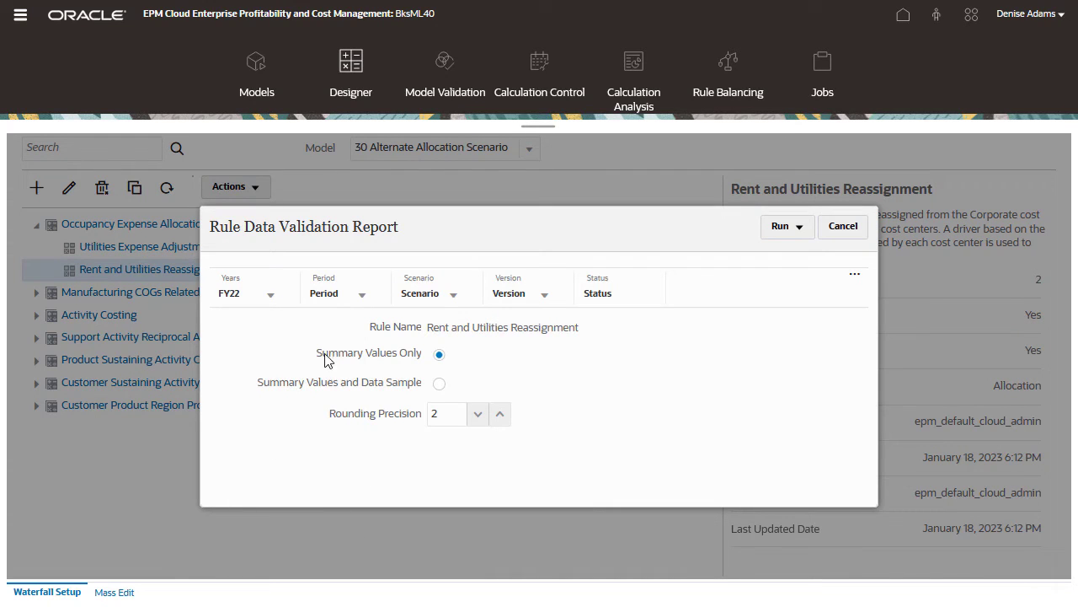
click(361, 294)
click(327, 341)
click(451, 295)
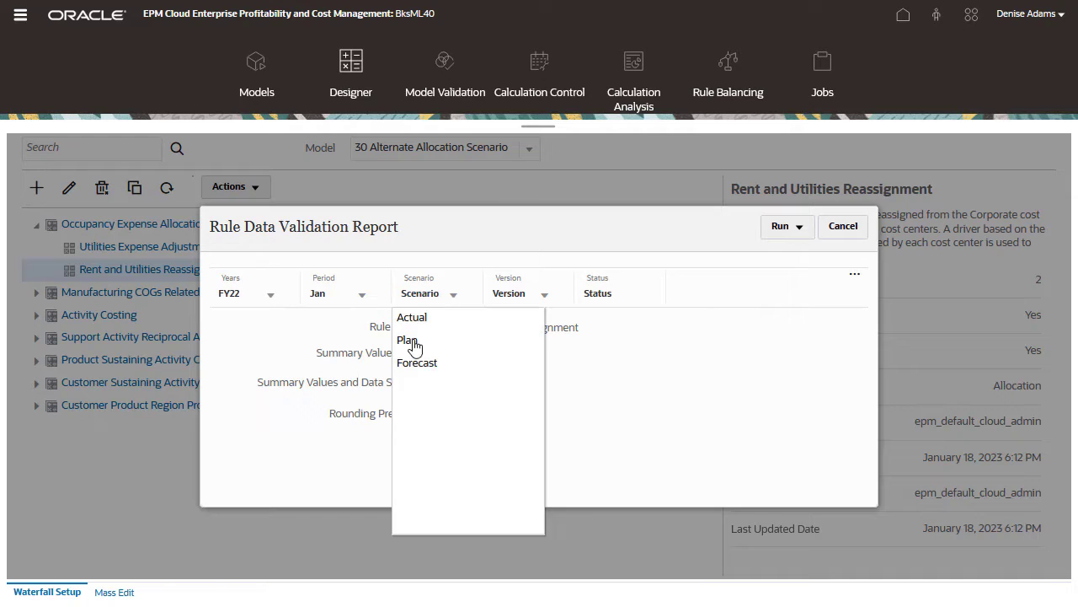
click(451, 339)
click(541, 307)
click(523, 363)
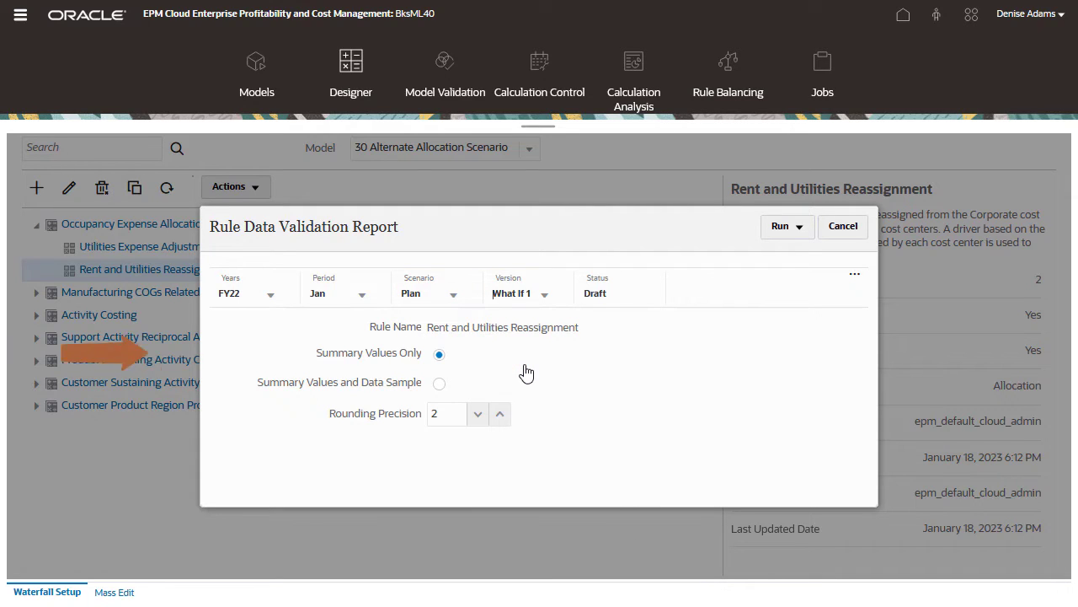
click(439, 384)
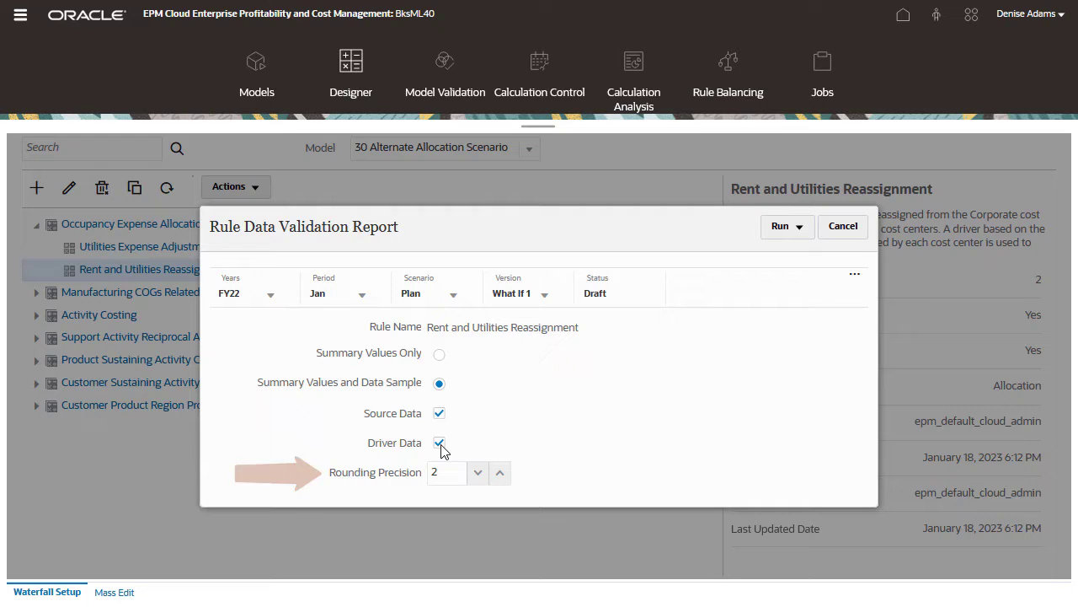
- Run the rule data validation report in PDF format
click(796, 226)
click(792, 250)
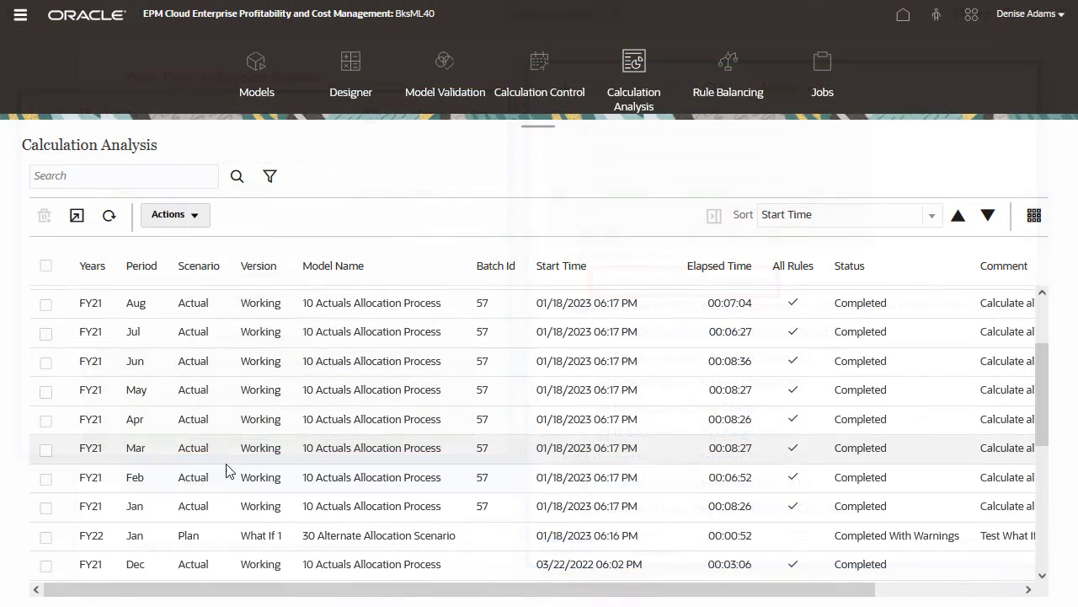
- Generate the FY21 Jan Actual run's Calculation Statistics Report as PDF and page through it
click(172, 214)
mouse_move(212, 238)
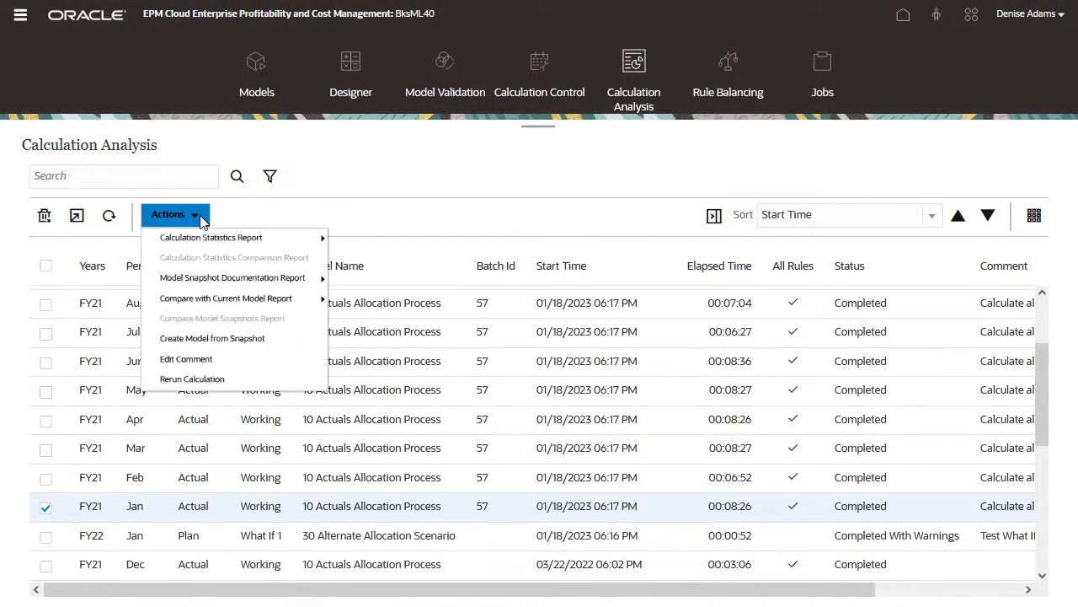
click(417, 243)
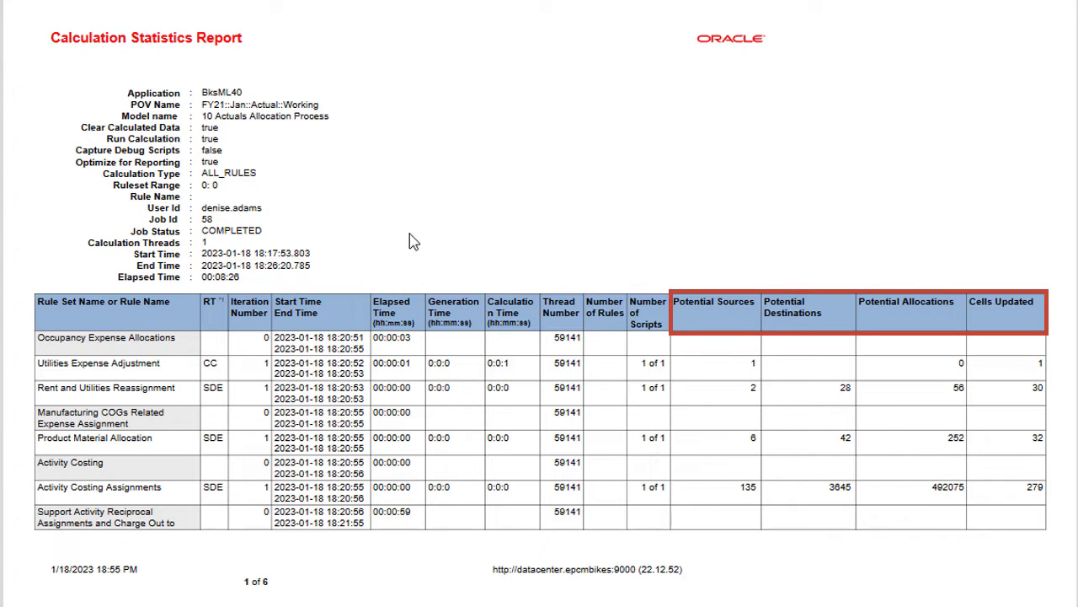
scroll(412, 241, down, 10)
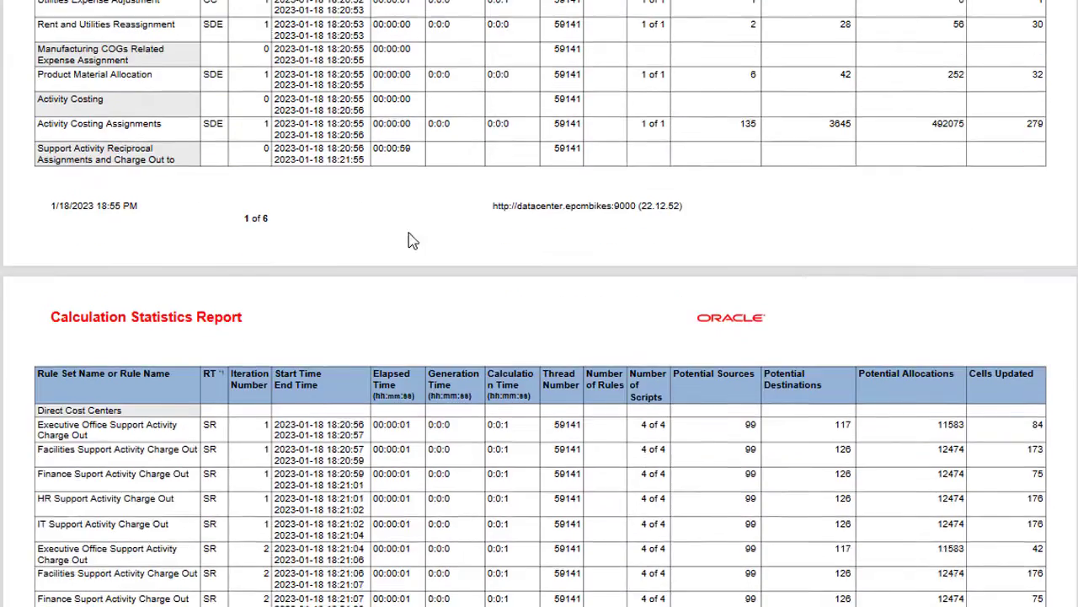
scroll(411, 234, down, 5)
scroll(411, 234, down, 2)
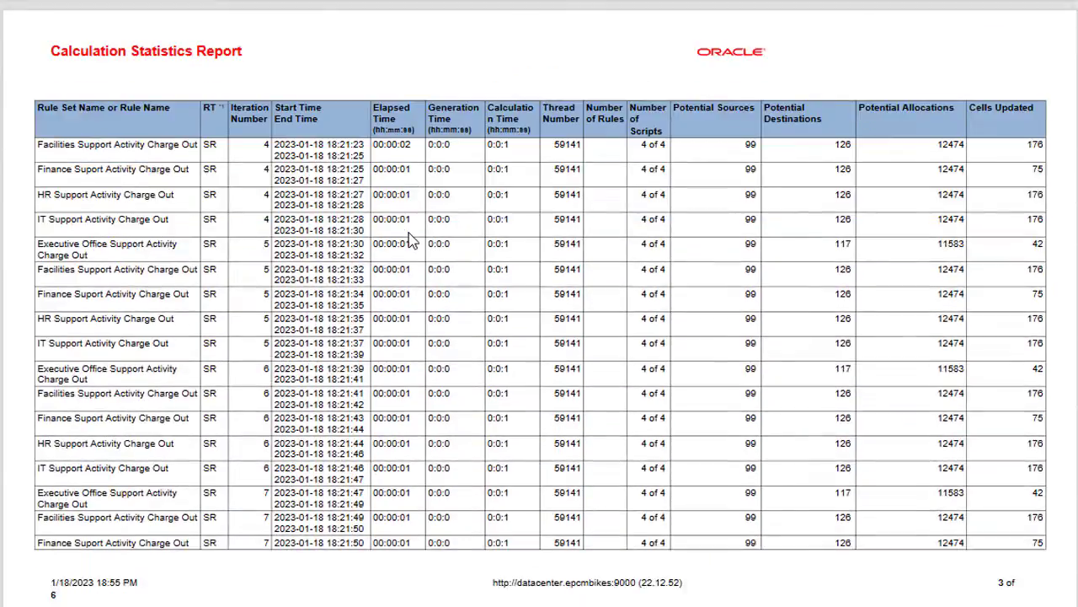
scroll(411, 234, down, 5)
scroll(411, 234, down, 3)
scroll(411, 234, down, 1)
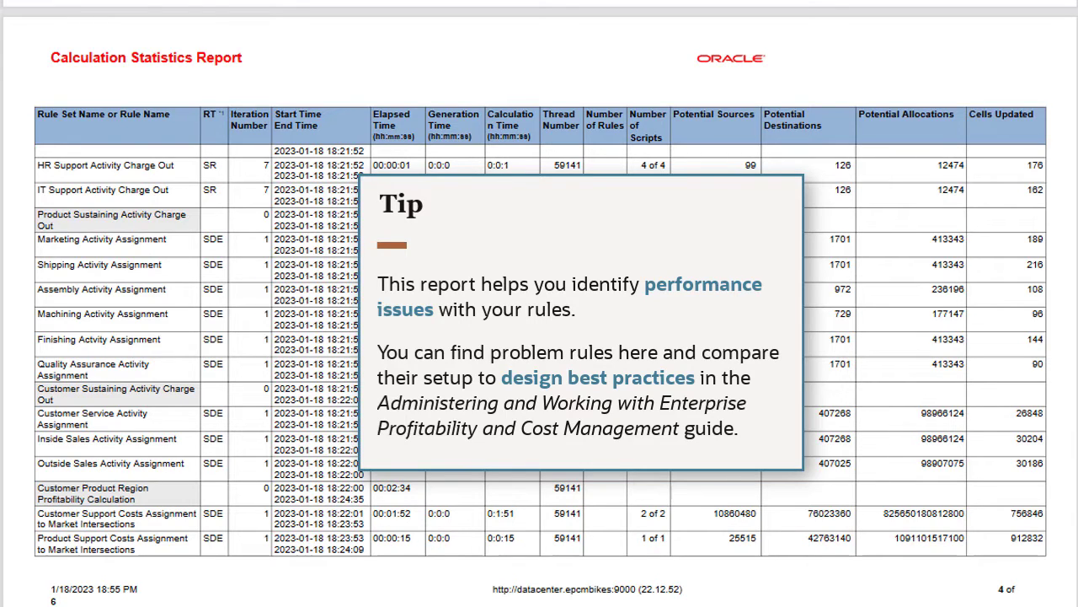
- Scroll to the report's final page showing about 1.8 million updated cells
scroll(413, 241, down, 5)
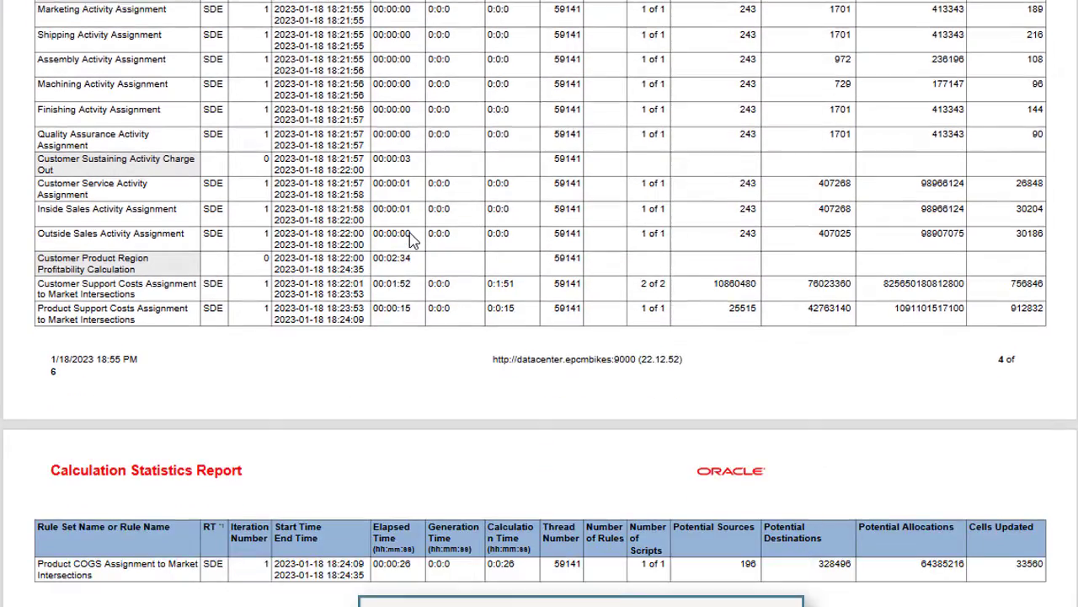
scroll(413, 241, down, 2)
scroll(413, 240, down, 3)
scroll(412, 241, down, 1)
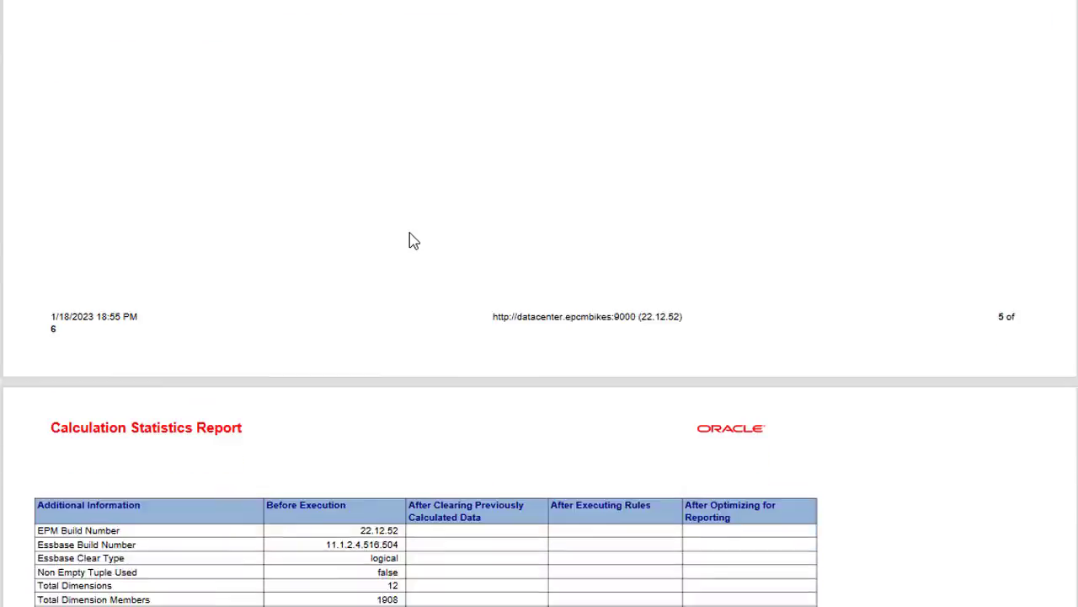
scroll(413, 241, down, 2)
scroll(413, 241, down, 1)
scroll(412, 241, down, 1)
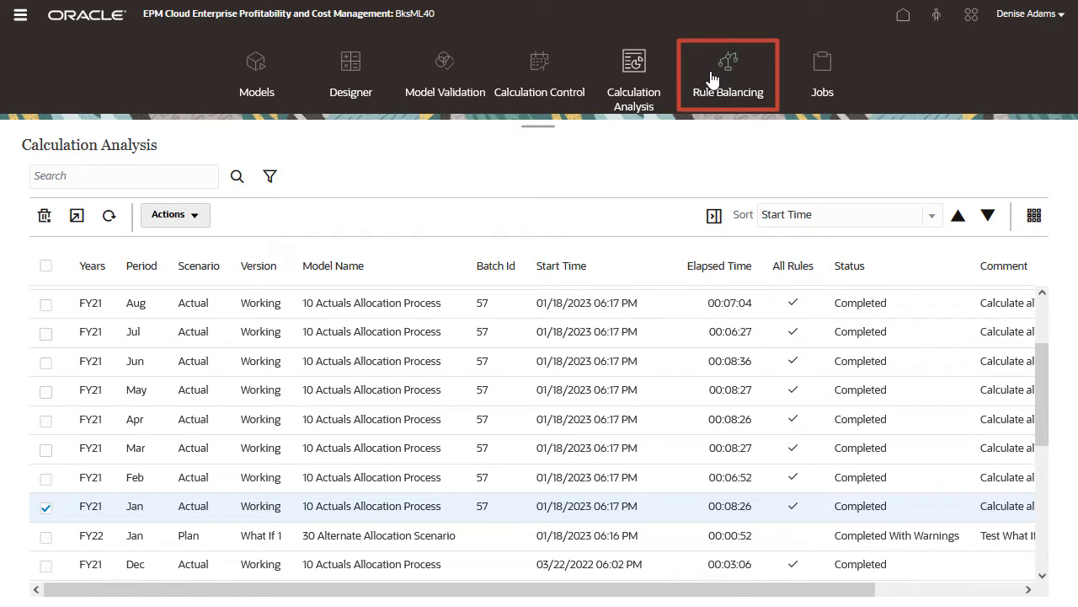
- In Rule Balancing, choose the Library > Forms > Rule Balancing > Balancing - All Steps data form
click(722, 80)
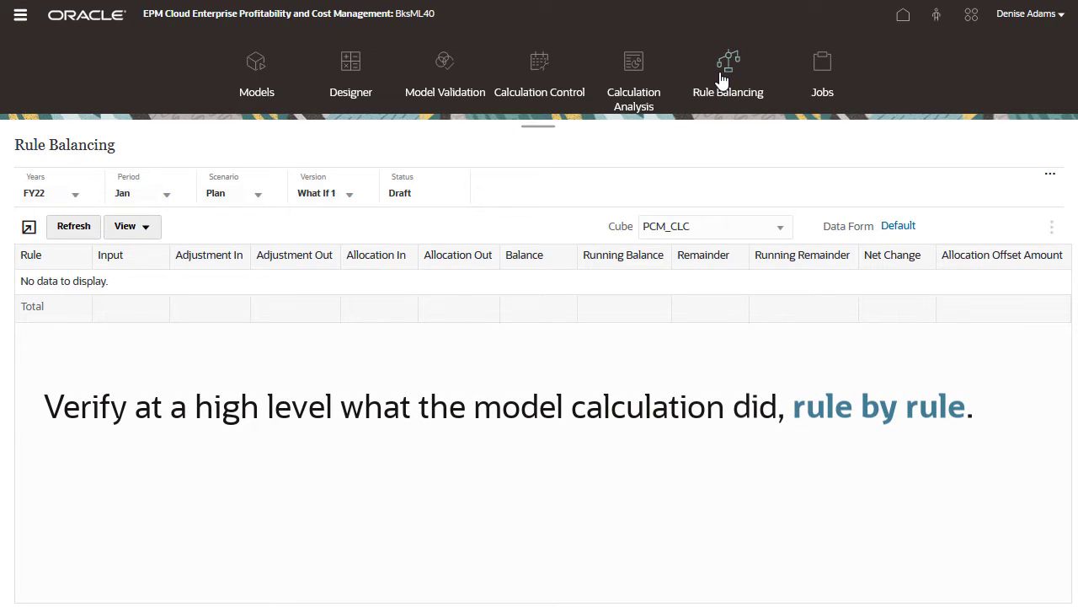
click(896, 228)
click(334, 288)
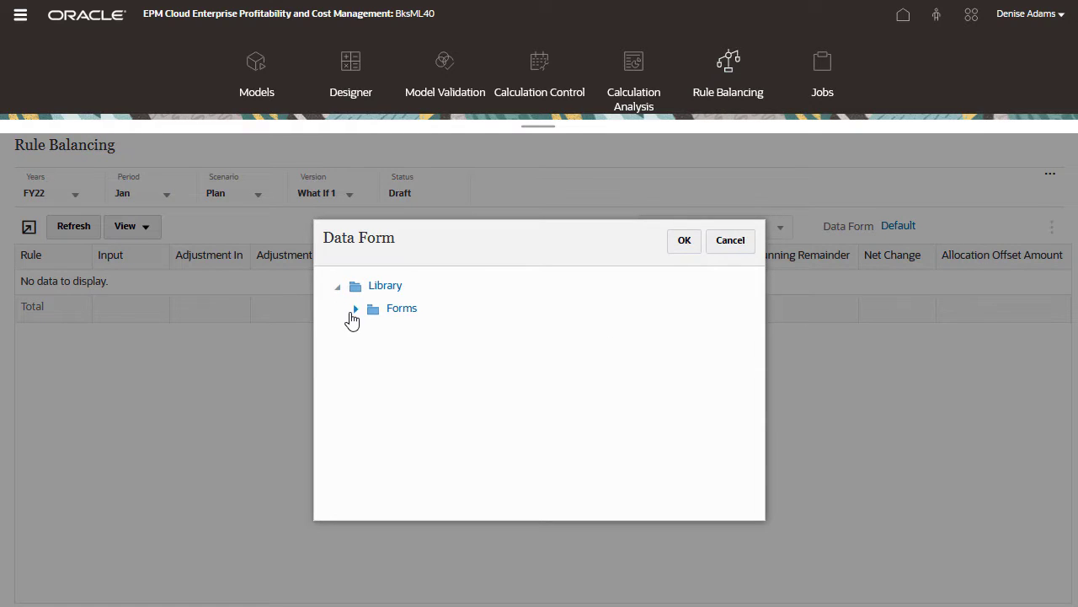
click(355, 307)
click(372, 421)
click(452, 446)
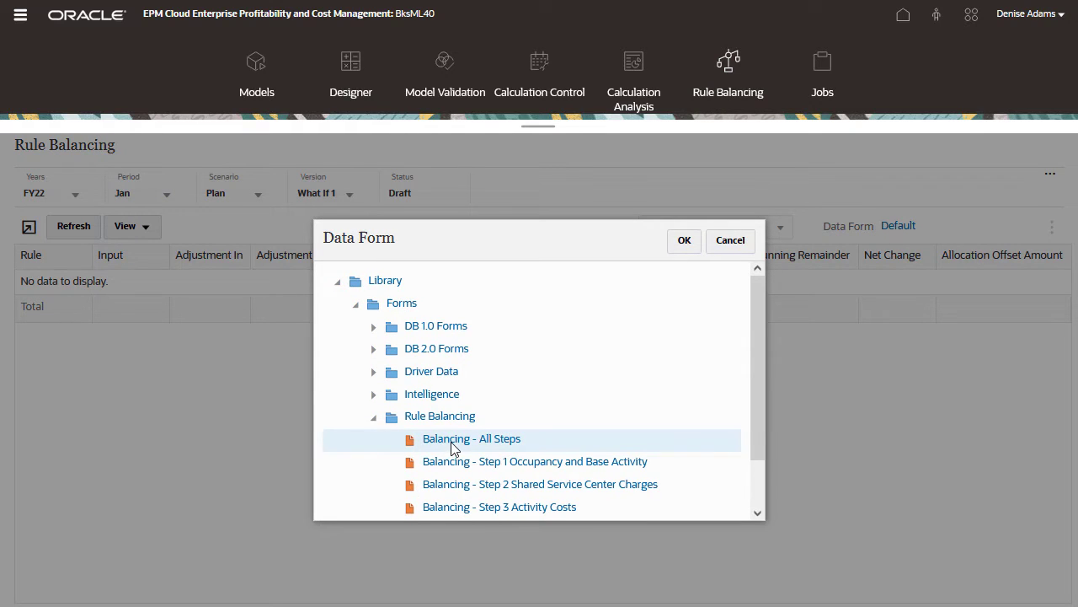
click(674, 242)
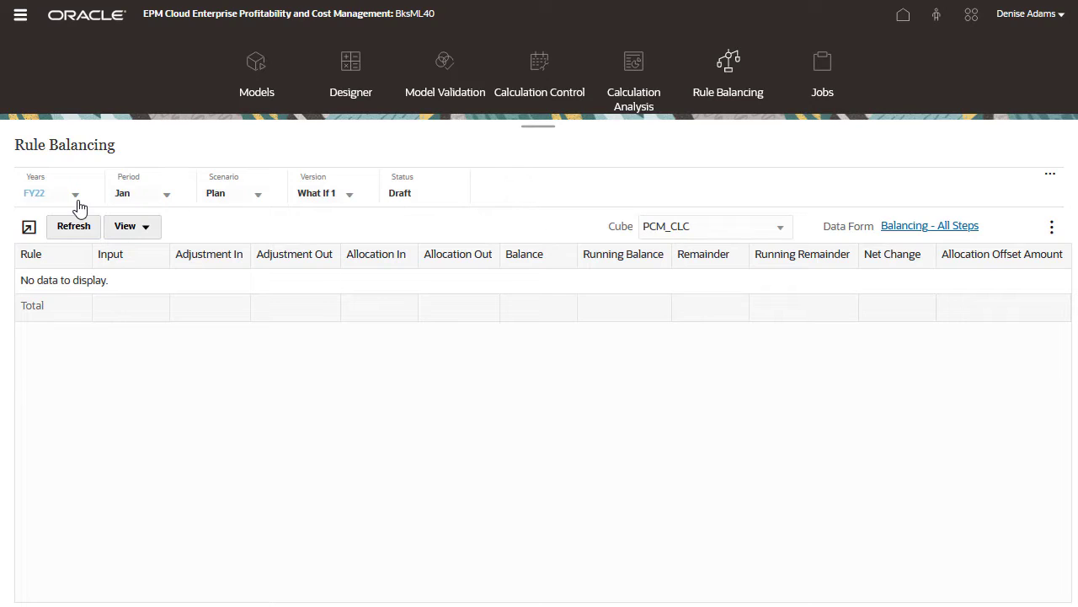
- Set the balancing point of view to year FY21, scenario Actual, version Working
click(74, 201)
click(31, 375)
click(258, 193)
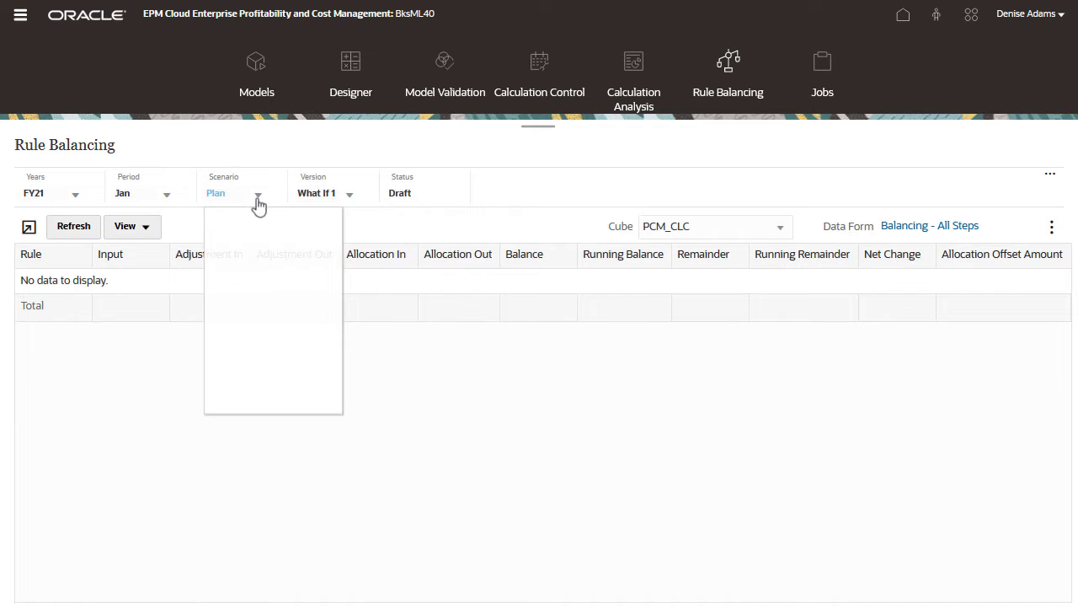
click(240, 217)
click(347, 202)
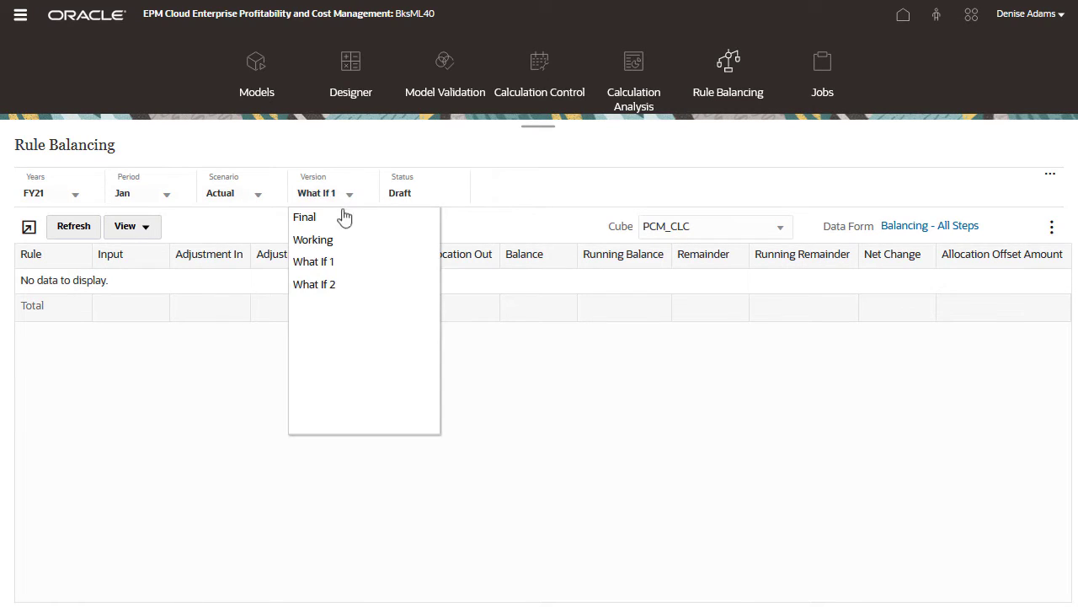
click(324, 257)
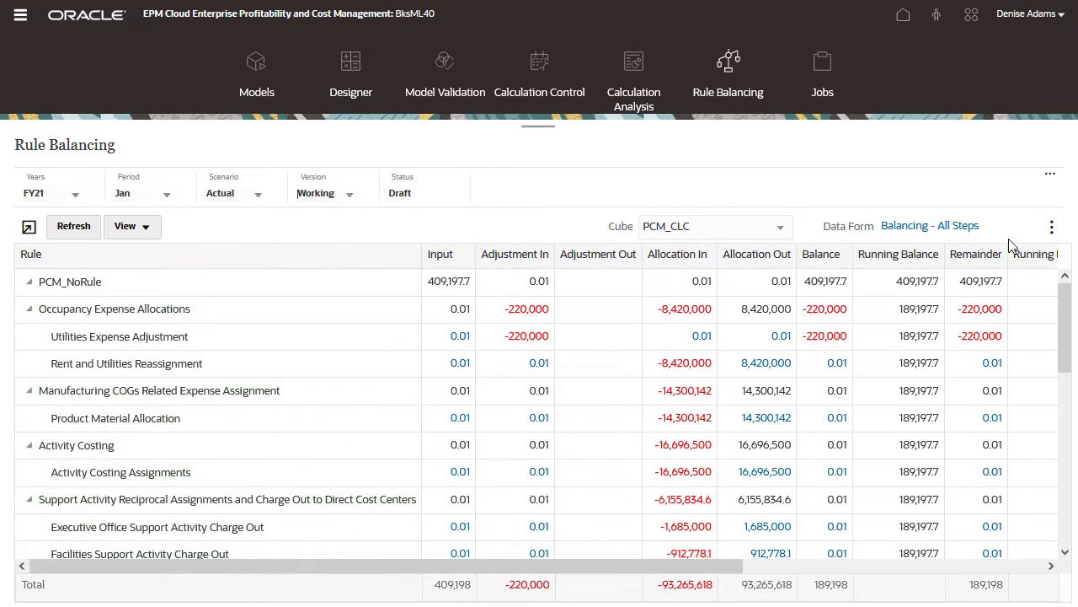
- Edit the Balancing - All Steps form and review its Layout point of view (Jan, Actual, FY21, Working)
click(1052, 228)
click(1040, 279)
click(86, 171)
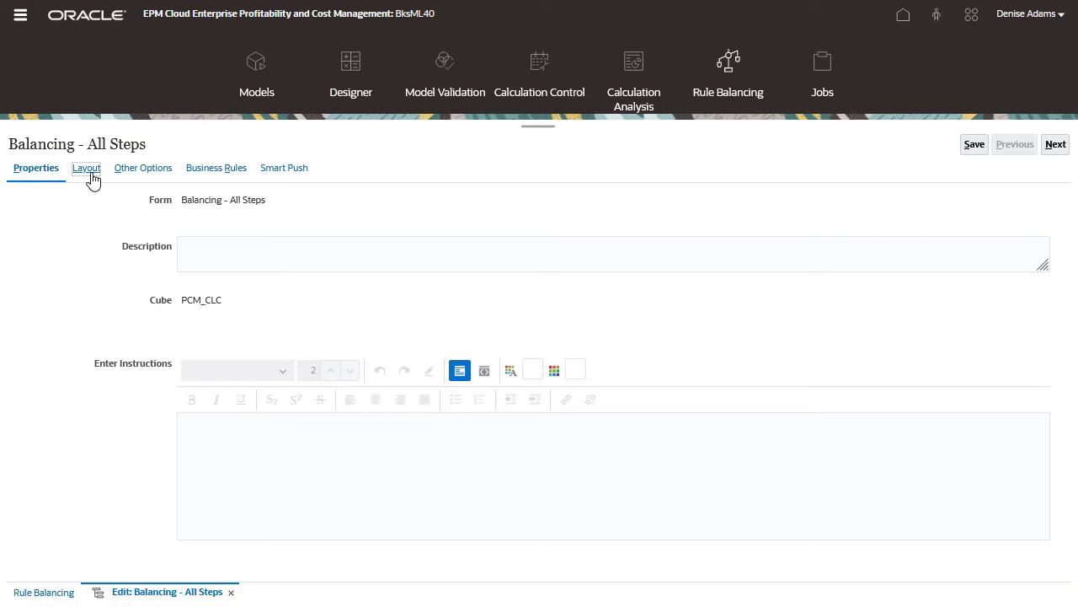
scroll(823, 300, down, 1)
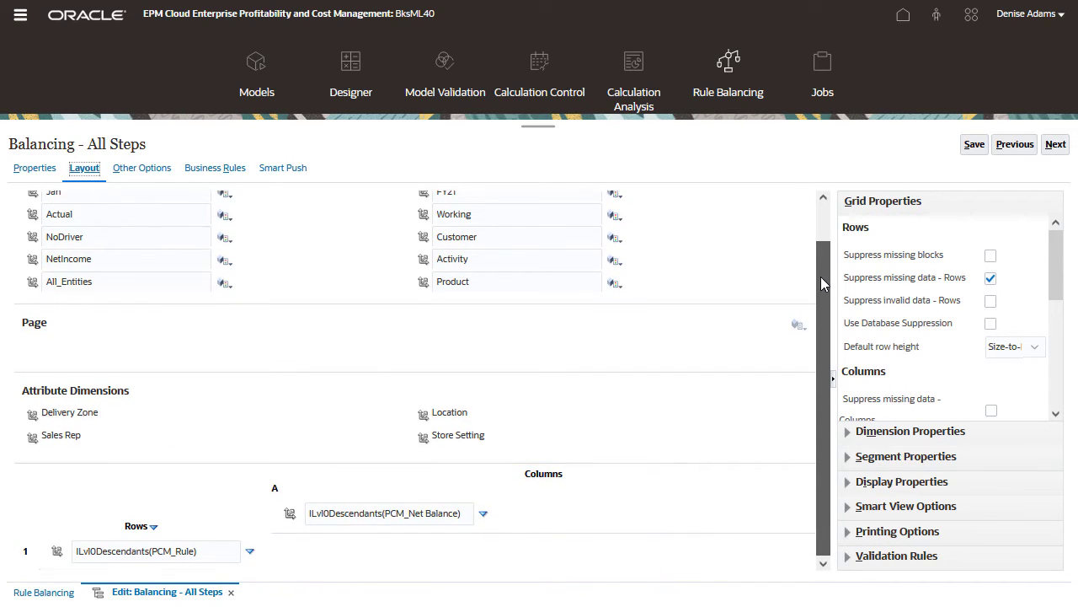
scroll(817, 246, up, 1)
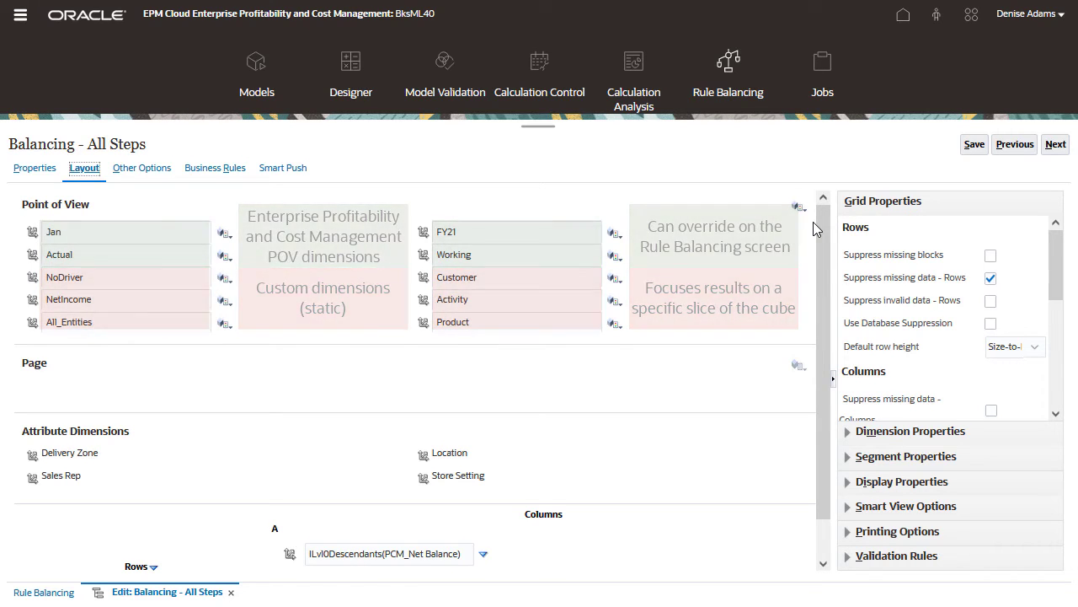
- Return to the Rule Balancing results using the bottom tab
click(43, 592)
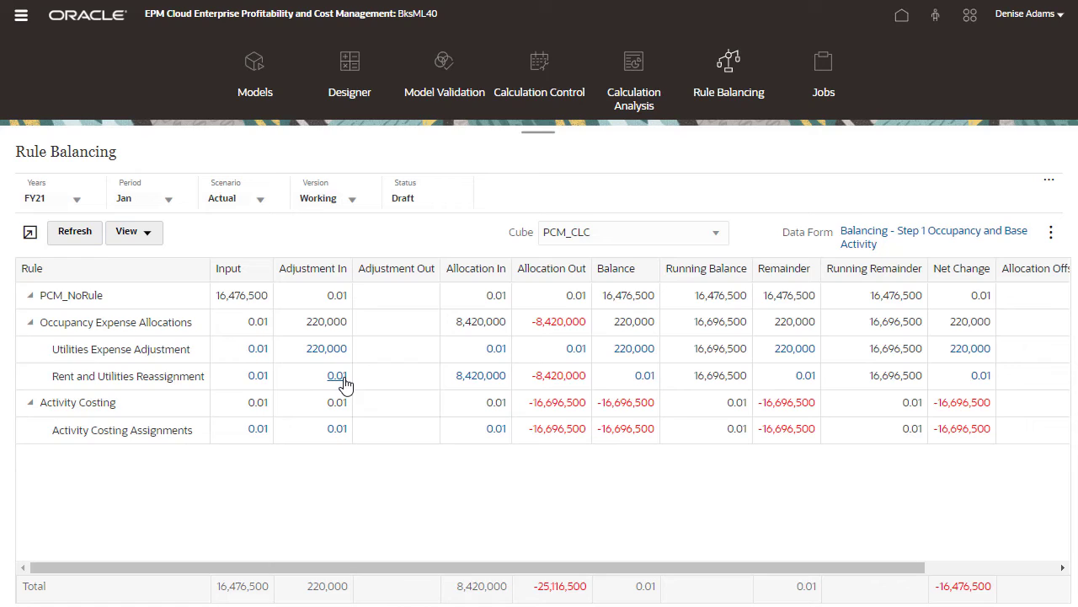
- Drill the 8,420,000 amount into Excel and zoom All Entities into its child entities on rows
click(490, 384)
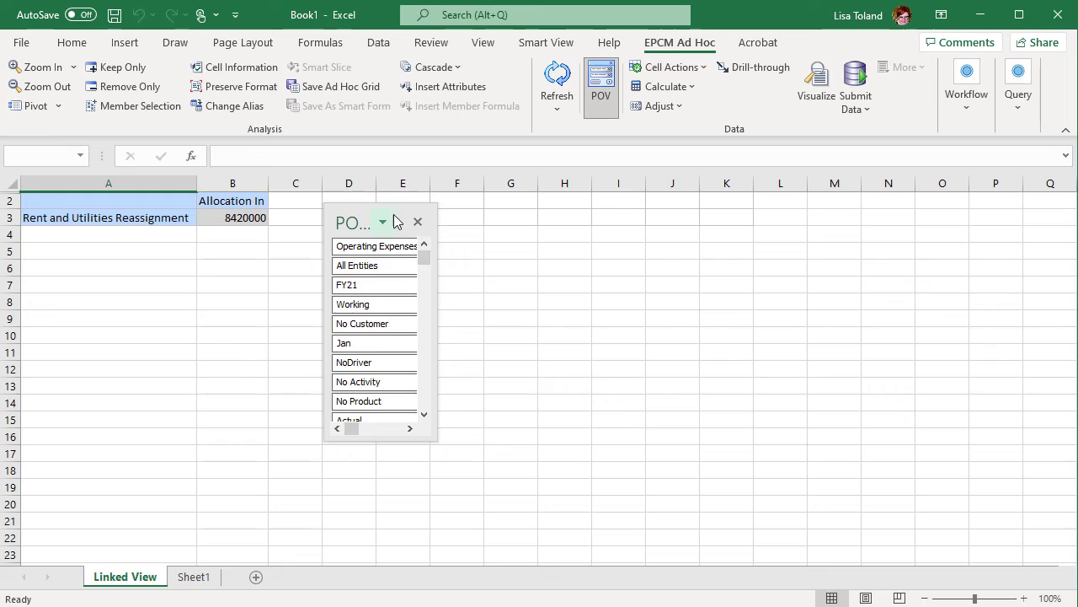
drag(370, 266, 56, 219)
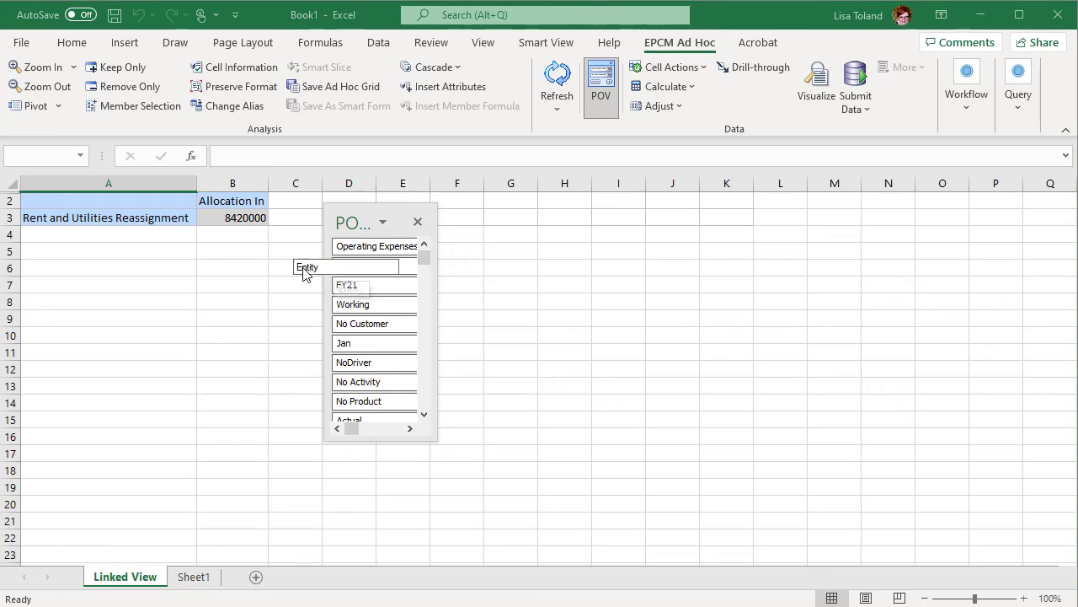
double_click(56, 219)
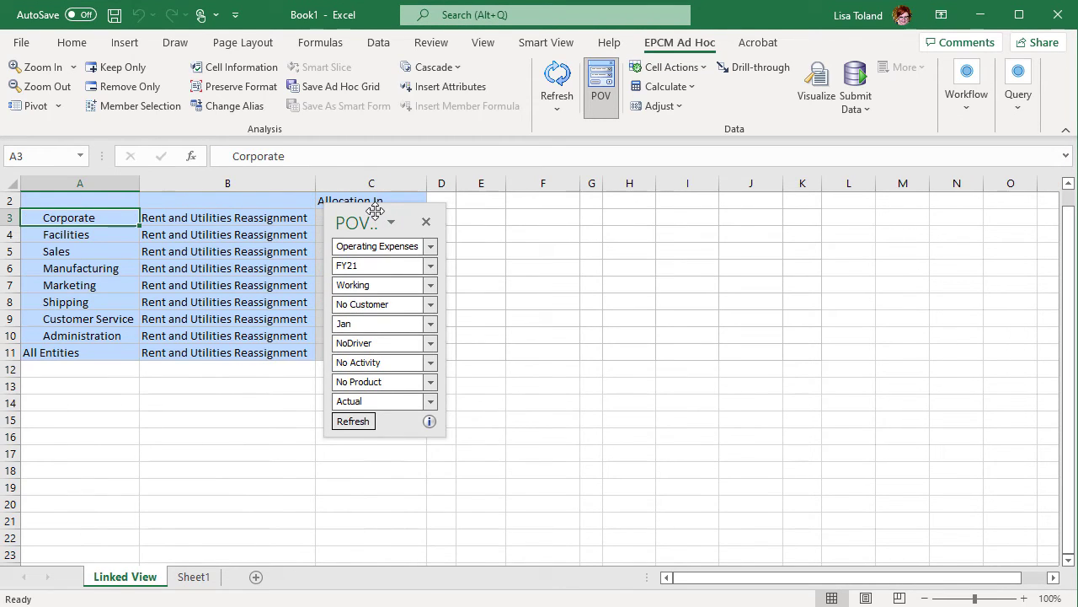
drag(374, 210, 636, 212)
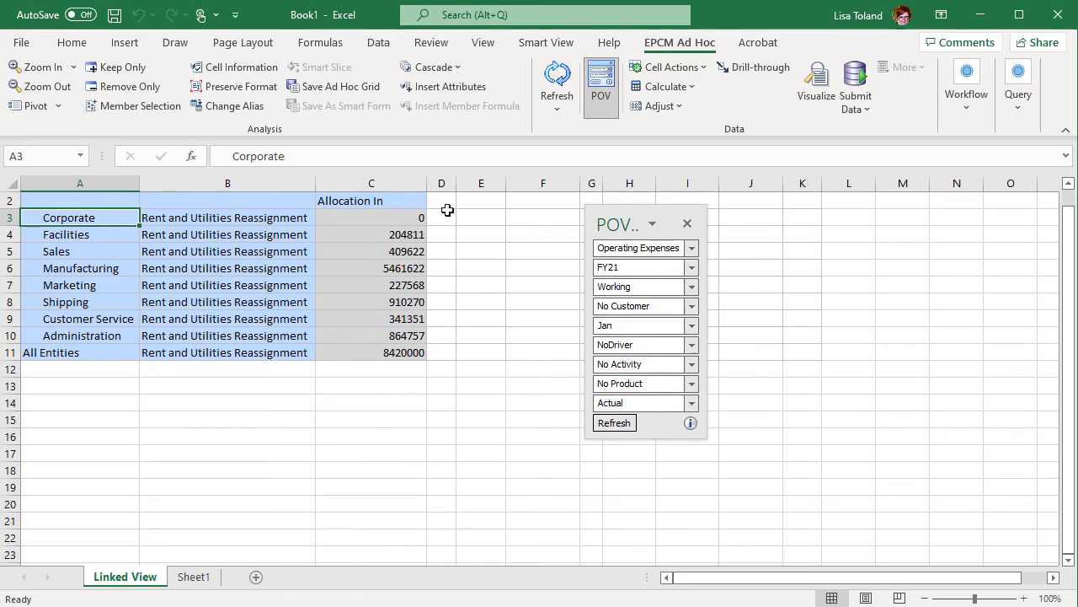
- Add Allocation Out beside Allocation In via Member Selection and refresh the sheet
click(357, 200)
click(135, 105)
click(316, 187)
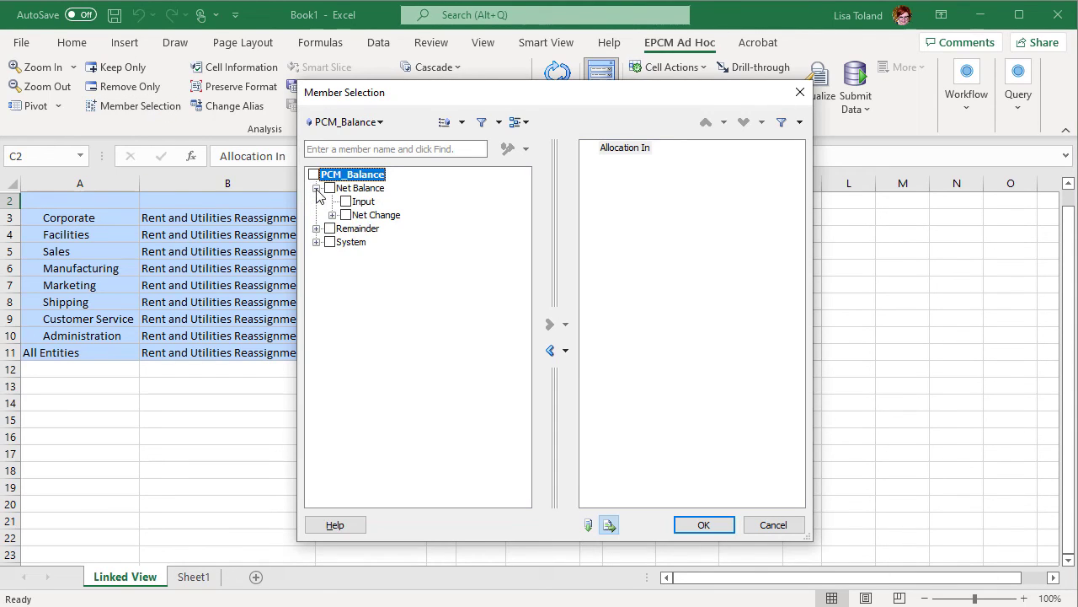
click(333, 215)
click(397, 268)
click(549, 324)
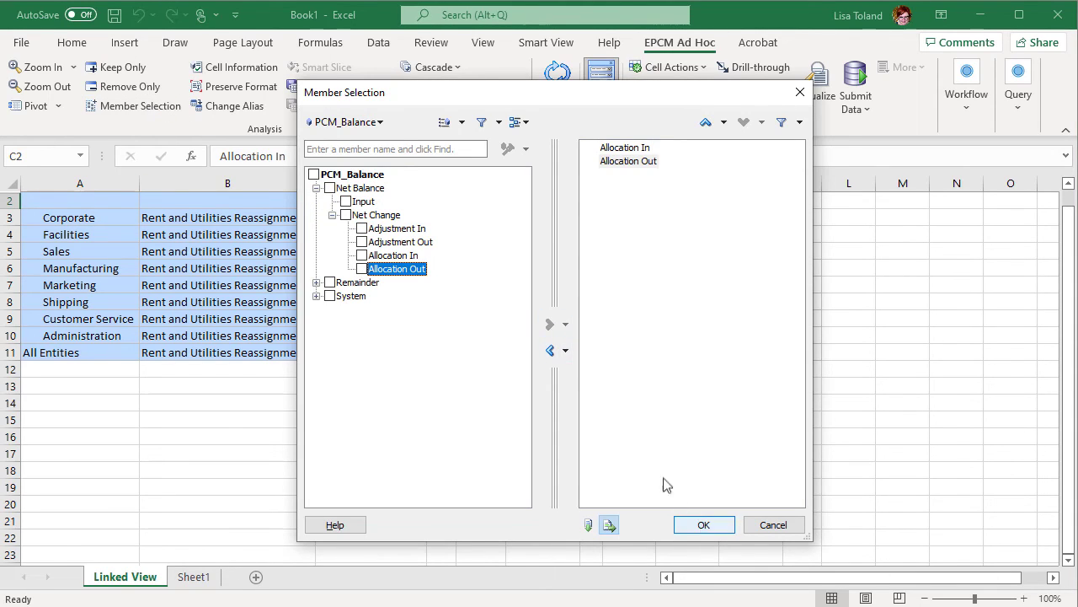
click(702, 525)
click(556, 76)
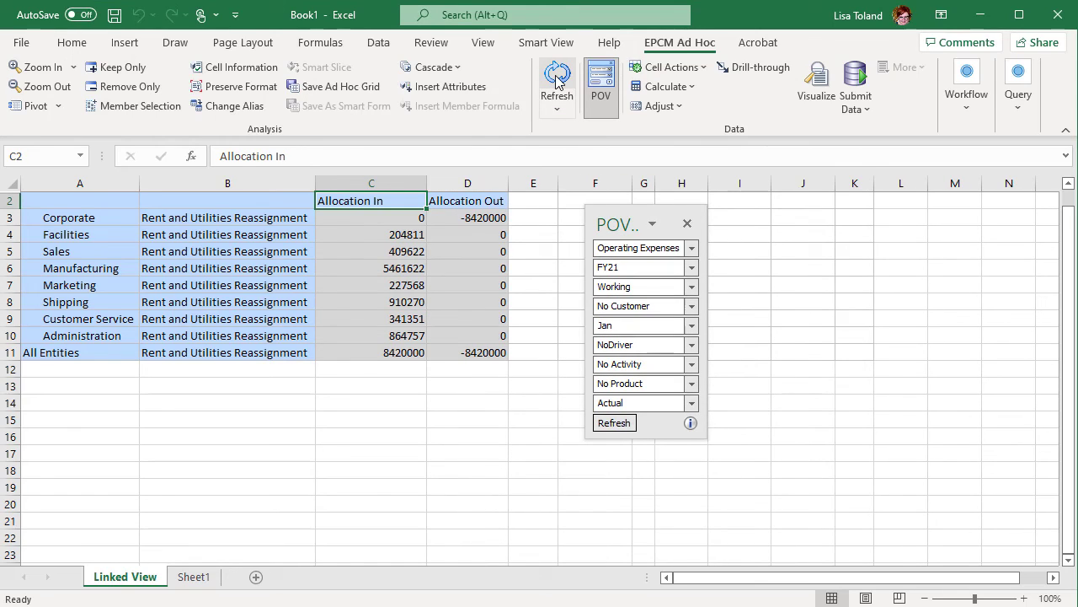